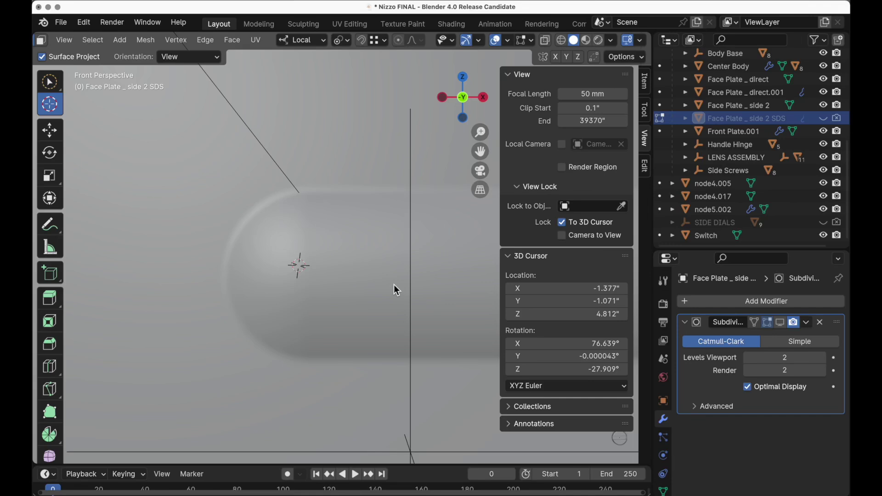
Orbit around the side bump's rounded end and switch the viewport to wireframe shading
{"action": "middle_click_drag", "start_coordinate": [395, 286], "coordinate": [382, 313]}
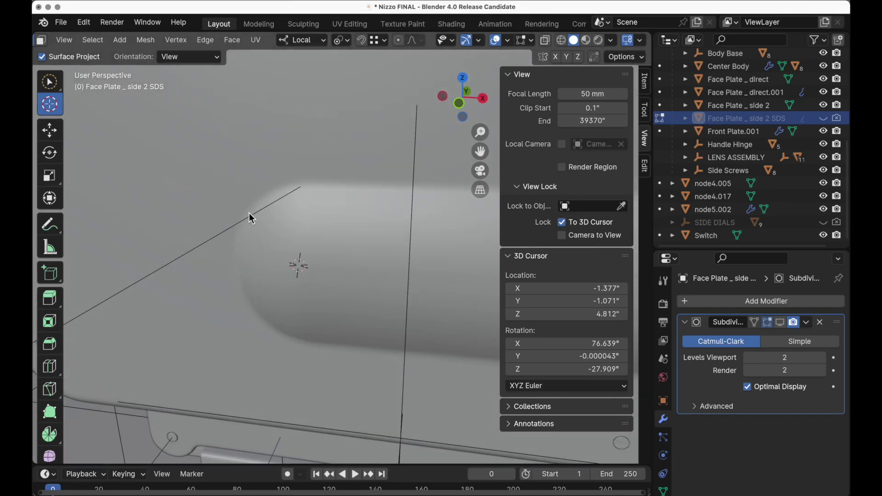
{"action": "middle_click_drag", "start_coordinate": [397, 233], "coordinate": [360, 262]}
{"action": "left_click", "coordinate": [561, 41]}
{"action": "middle_click_drag", "start_coordinate": [416, 162], "coordinate": [340, 281]}
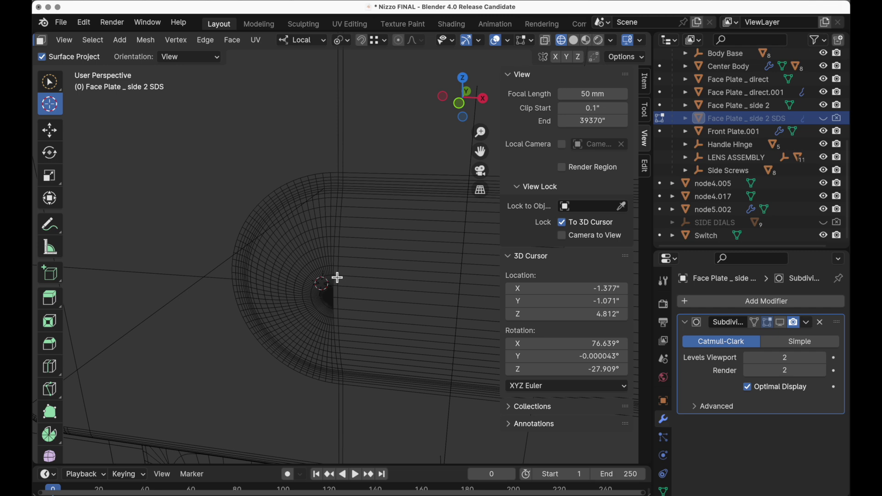
Make Face Plate _ side 2 SDS visible and renderable, hide side 2, and orbit its end cap
{"action": "left_click", "coordinate": [823, 118]}
{"action": "left_click", "coordinate": [837, 118]}
{"action": "left_click", "coordinate": [824, 105]}
{"action": "left_click", "coordinate": [838, 105]}
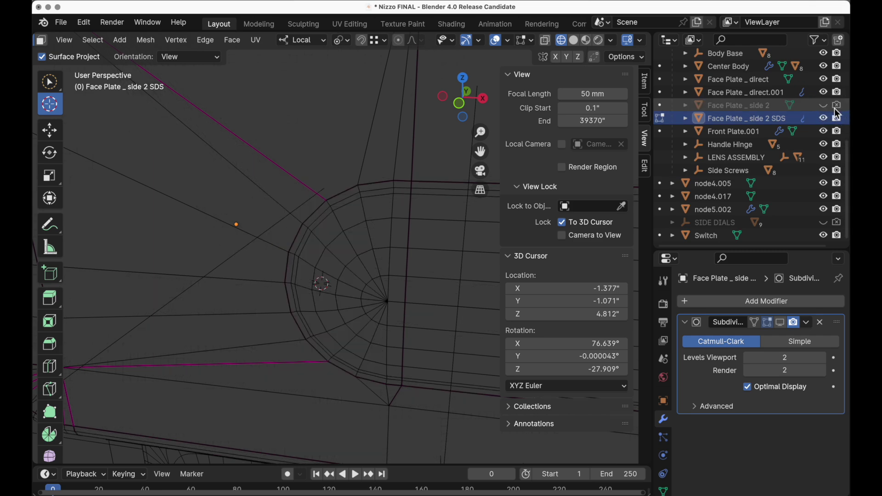
{"action": "middle_click_drag", "start_coordinate": [412, 264], "coordinate": [373, 244]}
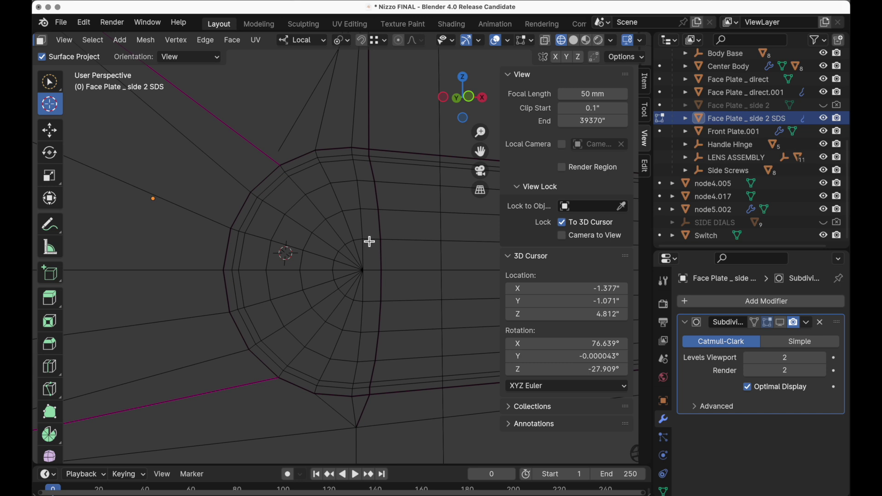
{"action": "middle_click_drag", "start_coordinate": [373, 253], "coordinate": [419, 243]}
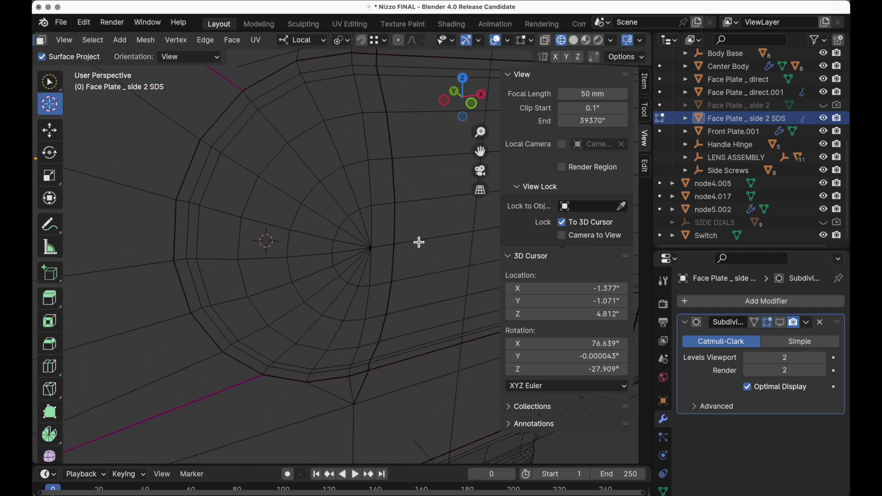
Place the 3D cursor on the end cap's centre vertex and orbit around it
{"action": "left_click", "coordinate": [376, 252]}
{"action": "middle_click_drag", "start_coordinate": [380, 286], "coordinate": [392, 210]}
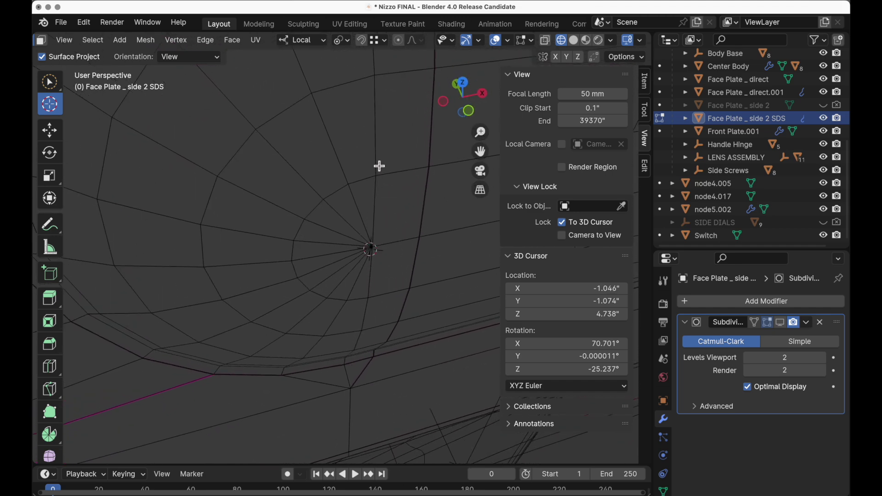
{"action": "middle_click_drag", "start_coordinate": [380, 166], "coordinate": [380, 211], "text": "shift"}
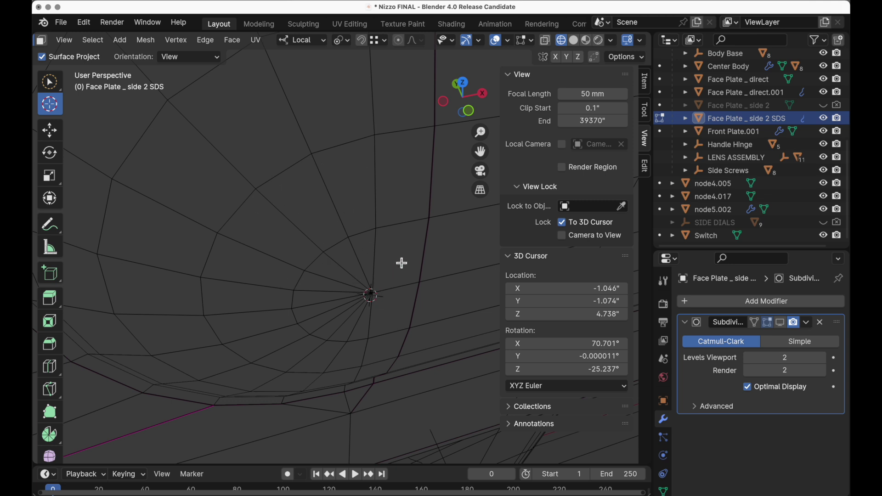
{"action": "middle_click_drag", "start_coordinate": [402, 263], "coordinate": [410, 247]}
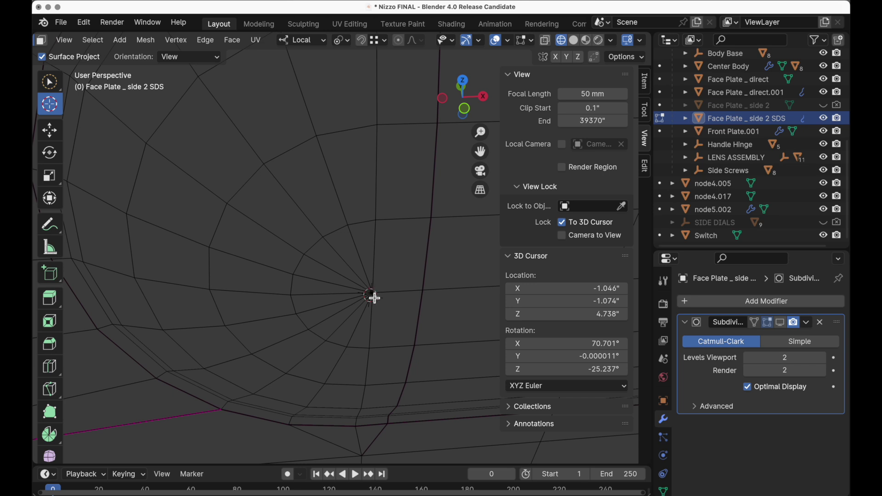
Hide Face Plate _ side 2 SDS and show Face Plate _ side 2 again
{"action": "left_click", "coordinate": [824, 118]}
{"action": "left_click", "coordinate": [823, 105]}
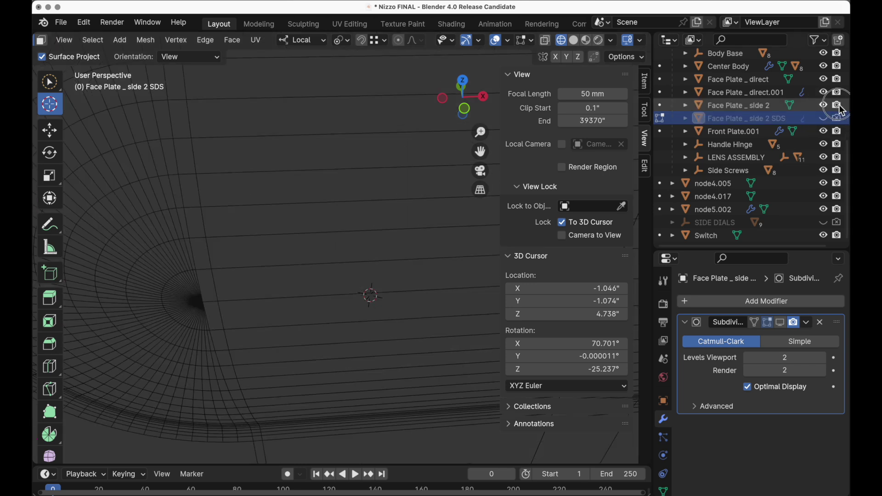
{"action": "middle_click_drag", "start_coordinate": [346, 280], "coordinate": [448, 274]}
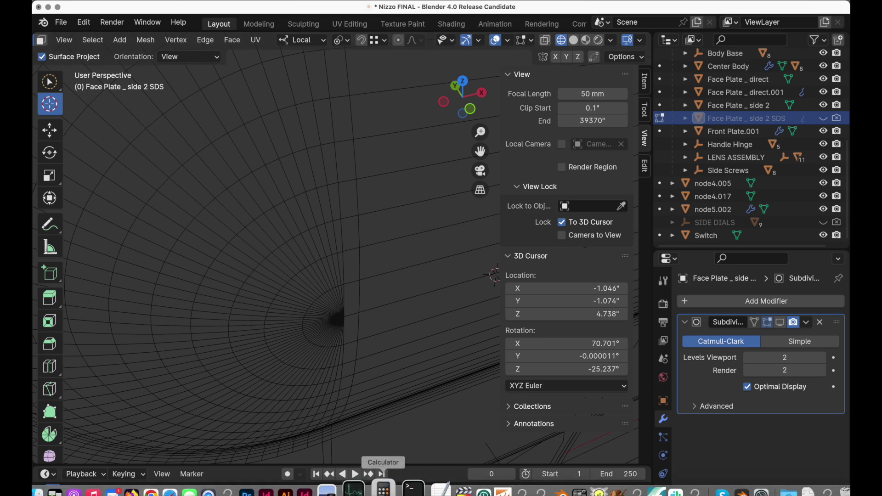
In Photoshop, zoom the Nizo Comparison _ sds.jp2 render out to 200%, then in to 700% on the capsule tip
{"action": "left_click", "coordinate": [271, 488]}
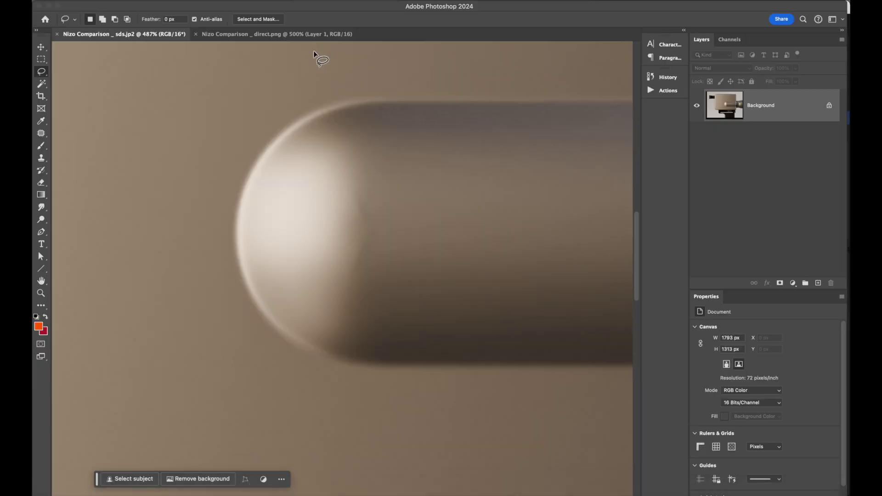
{"action": "left_click_drag", "start_coordinate": [388, 182], "coordinate": [409, 266], "text": "alt"}
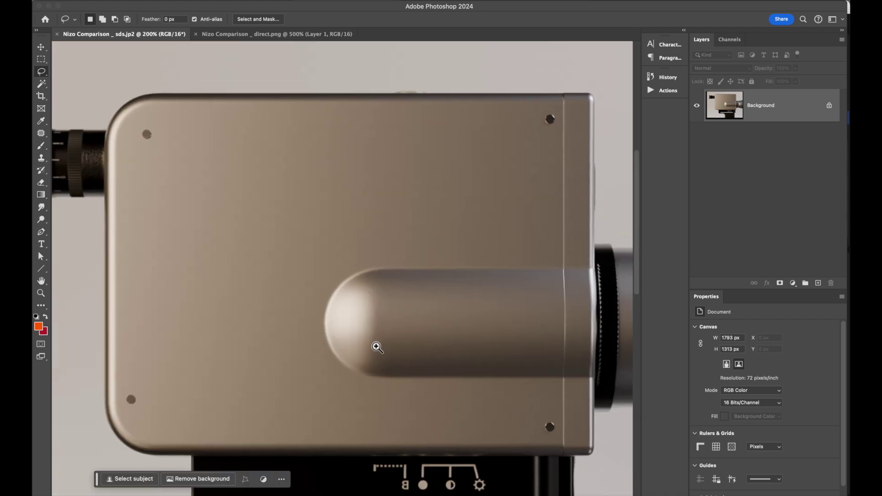
{"action": "left_click", "coordinate": [374, 341], "text": "super"}
{"action": "left_click", "coordinate": [375, 345], "text": "super"}
{"action": "left_click", "coordinate": [371, 343], "text": "super"}
{"action": "left_click", "coordinate": [371, 342], "text": "super"}
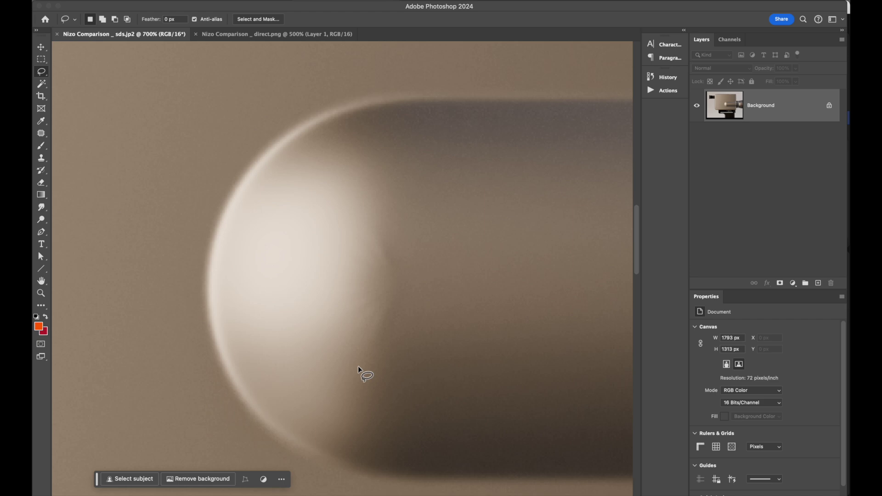
Switch to the Nizo Comparison _ direct.png tab and pan to frame the capsule tip
{"action": "left_click", "coordinate": [248, 34]}
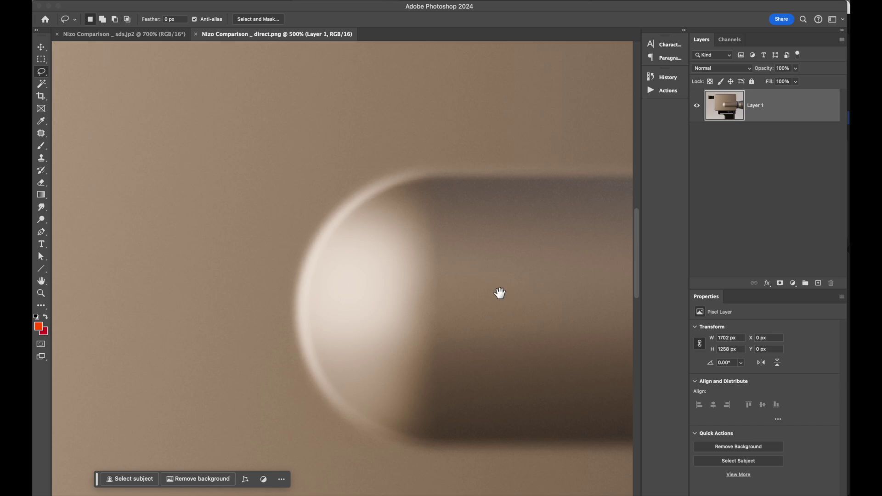
{"action": "left_click_drag", "start_coordinate": [500, 293], "coordinate": [472, 240]}
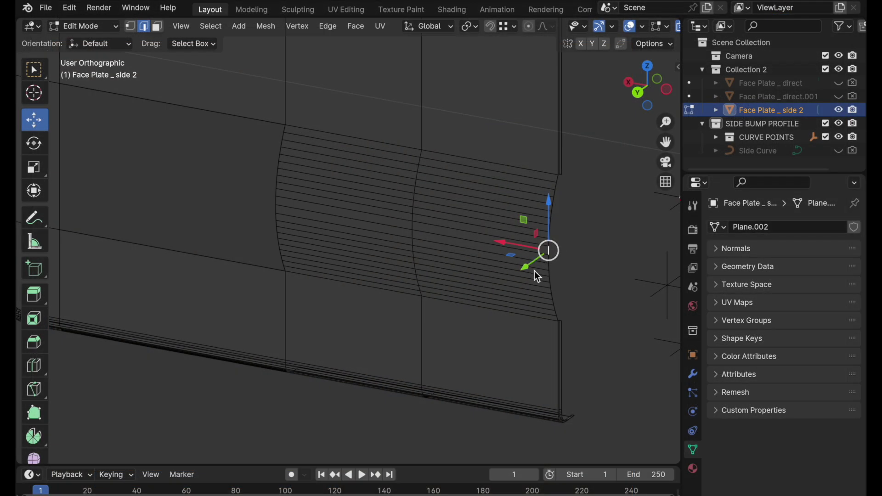
In face select mode, select the top face of the right strip column
{"action": "middle_click_drag", "start_coordinate": [536, 272], "coordinate": [547, 211]}
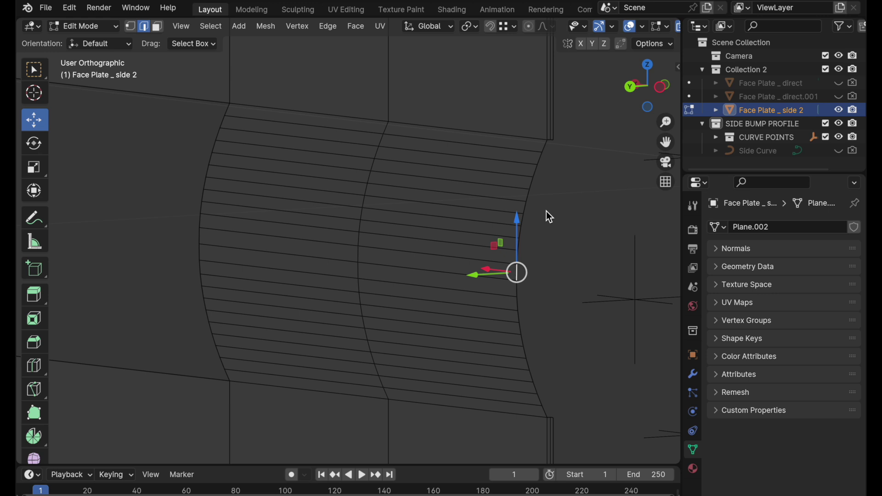
{"action": "left_click", "coordinate": [156, 26]}
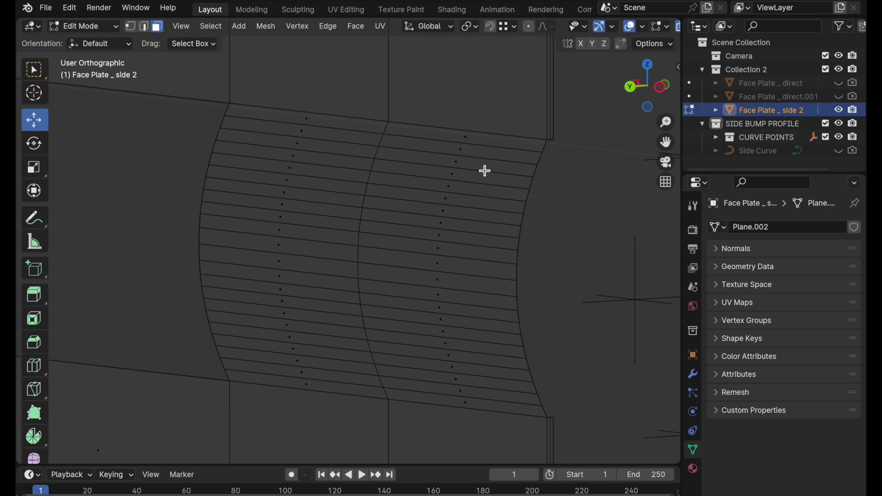
{"action": "left_click", "coordinate": [469, 138]}
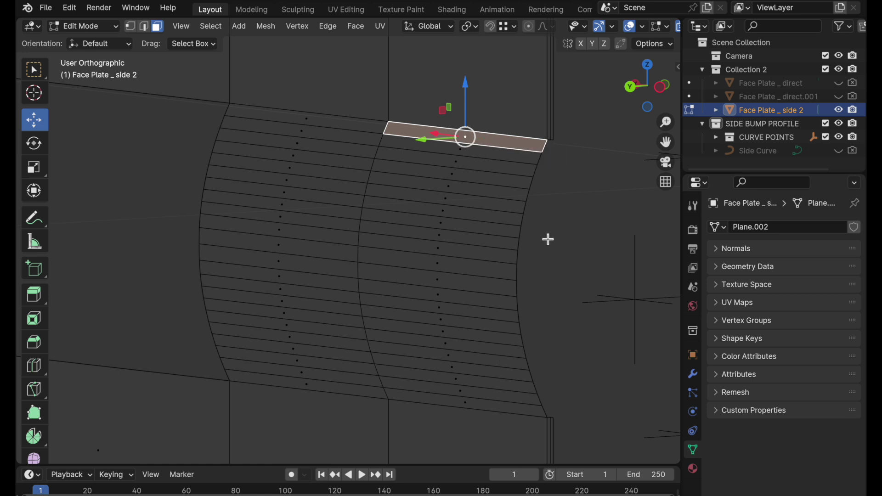
Delete the faces of both the right and left dense strip columns
{"action": "left_click", "coordinate": [465, 407], "text": "ctrl"}
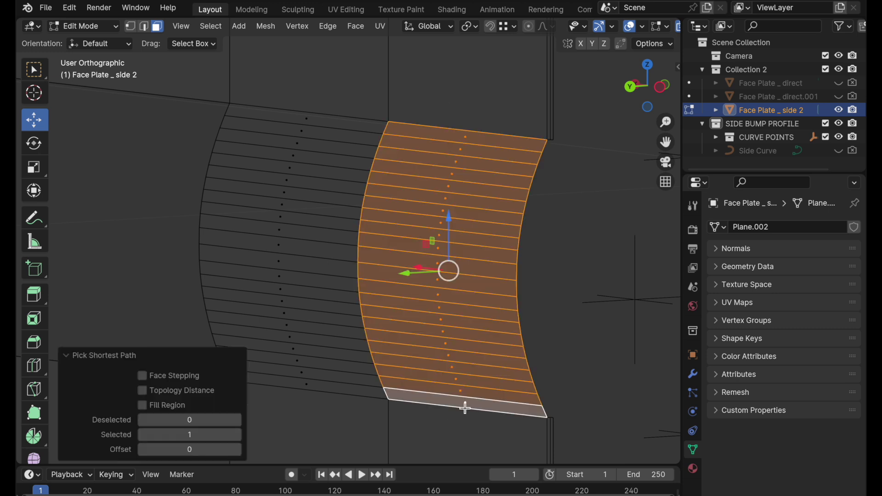
{"action": "key", "text": "x"}
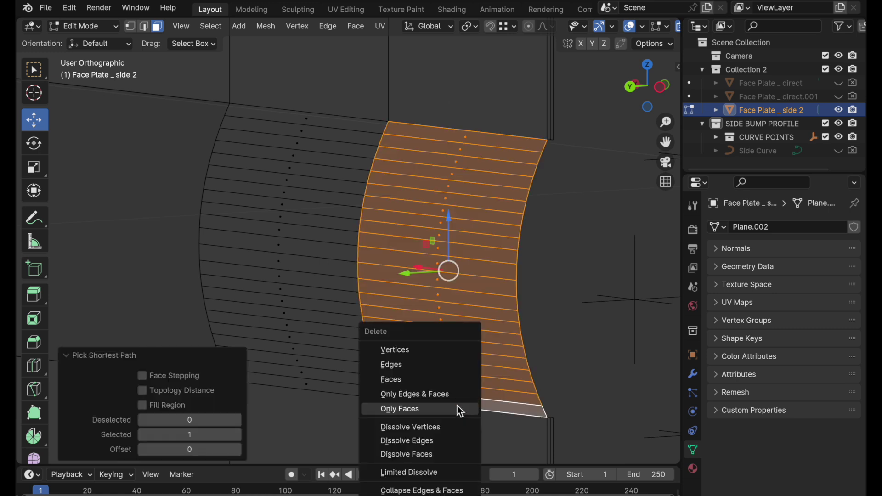
{"action": "left_click", "coordinate": [457, 380]}
{"action": "left_click", "coordinate": [310, 119]}
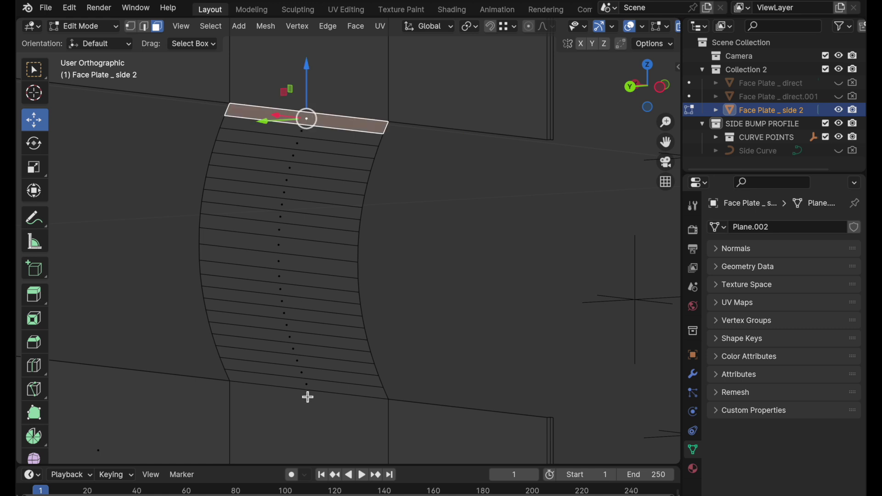
{"action": "left_click", "coordinate": [308, 392], "text": "ctrl"}
{"action": "key", "text": "x"}
{"action": "left_click", "coordinate": [312, 386]}
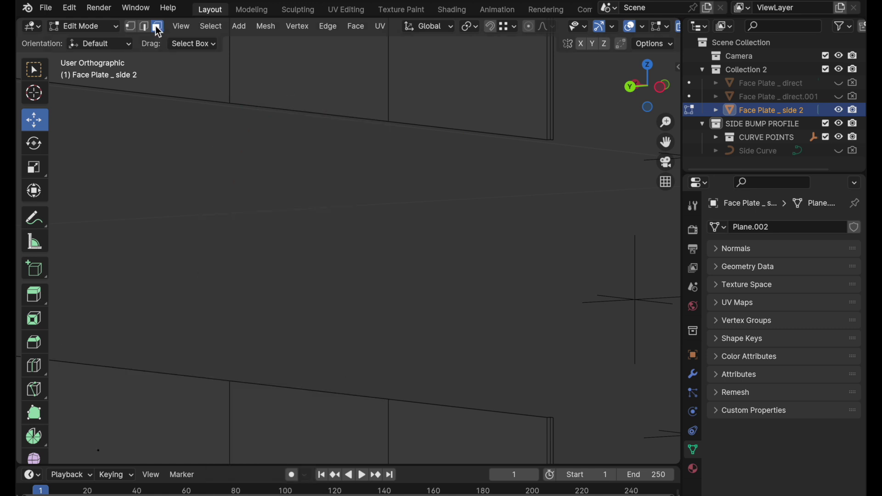
In edge mode, select the gap's four top and bottom border edges
{"action": "left_click", "coordinate": [145, 26]}
{"action": "left_click", "coordinate": [319, 113]}
{"action": "key", "text": "c"}
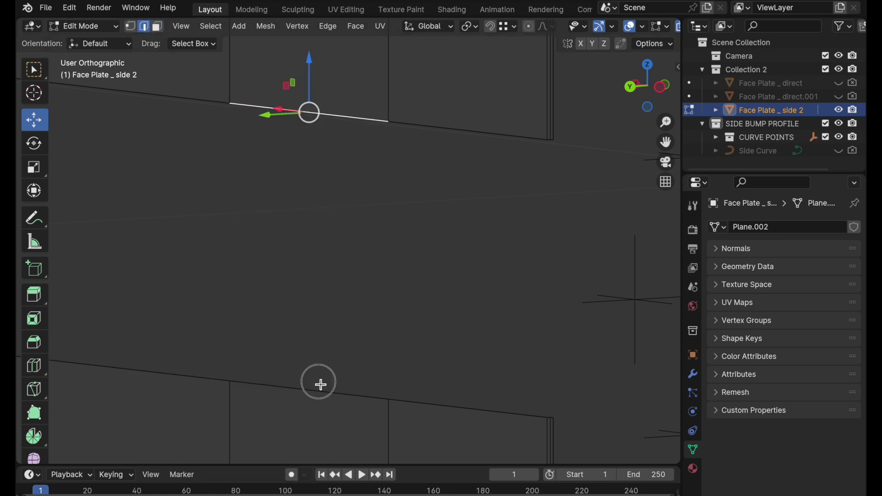
{"action": "left_click", "coordinate": [321, 384]}
{"action": "key", "text": "Escape"}
{"action": "left_click", "coordinate": [450, 409], "text": "shift"}
{"action": "left_click", "coordinate": [443, 127], "text": "shift"}
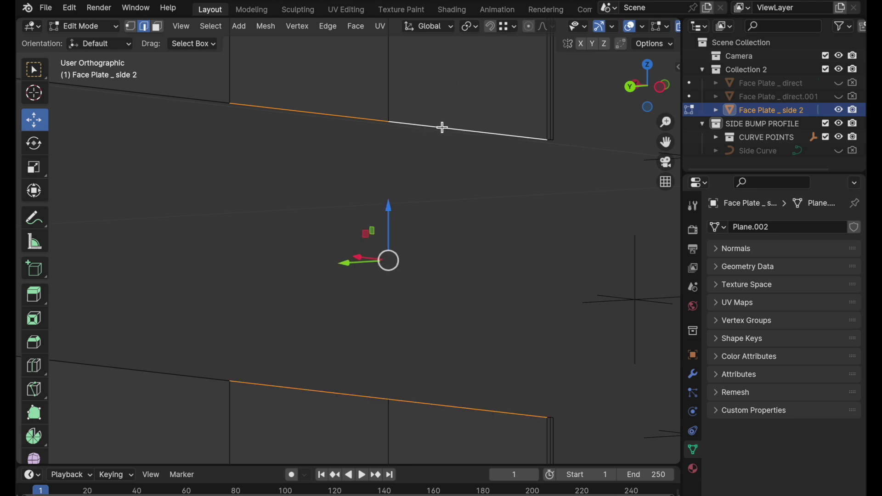
{"action": "key", "text": "ctrl+e"}
Bridge the selected border edges to fill the gap, then cut a horizontal edge loop across it
{"action": "left_click", "coordinate": [425, 150]}
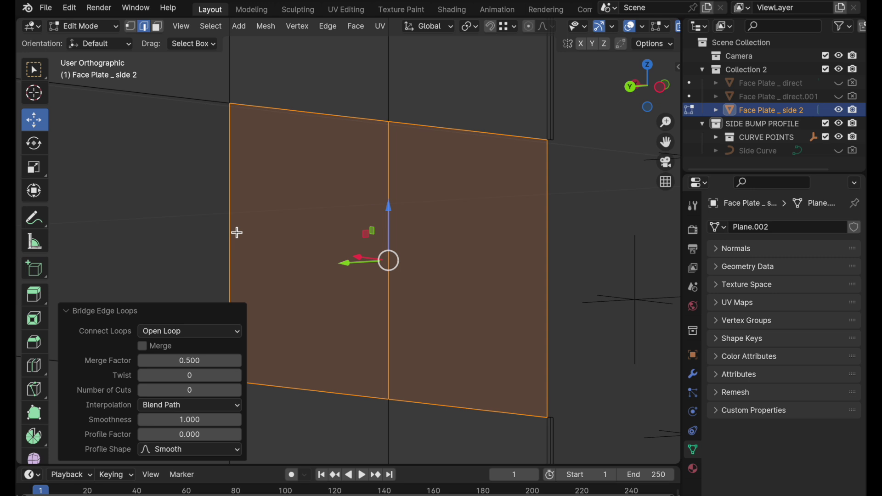
{"action": "key", "text": "shift+space"}
{"action": "left_click", "coordinate": [217, 371]}
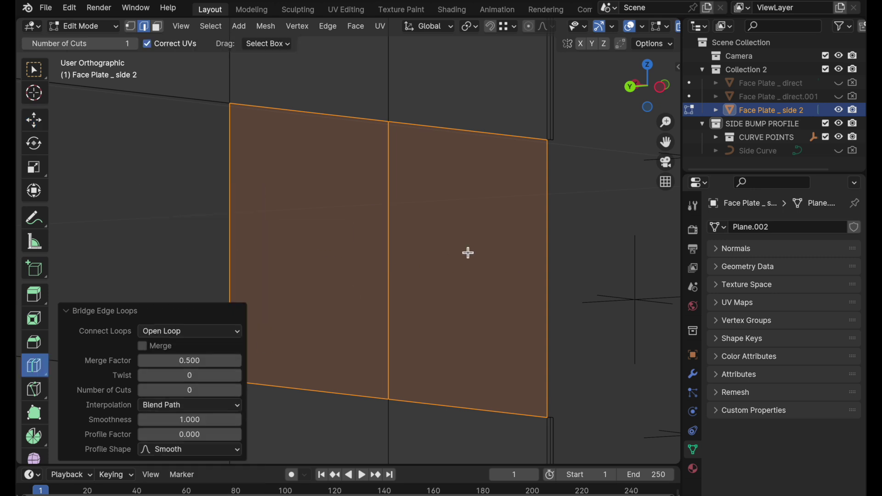
{"action": "left_click", "coordinate": [400, 273]}
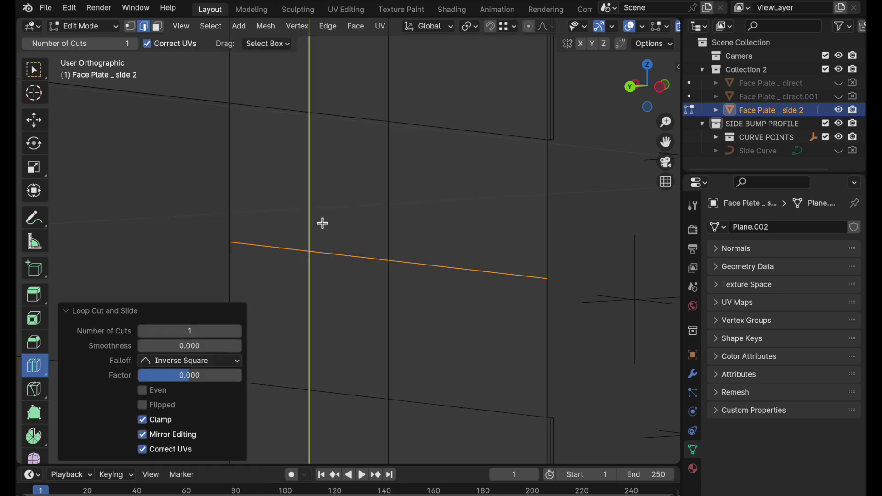
Move the new edge loop 0.022834" along Y, checking it from the left view
{"action": "left_click", "coordinate": [33, 121]}
{"action": "middle_click_drag", "start_coordinate": [427, 245], "coordinate": [384, 261]}
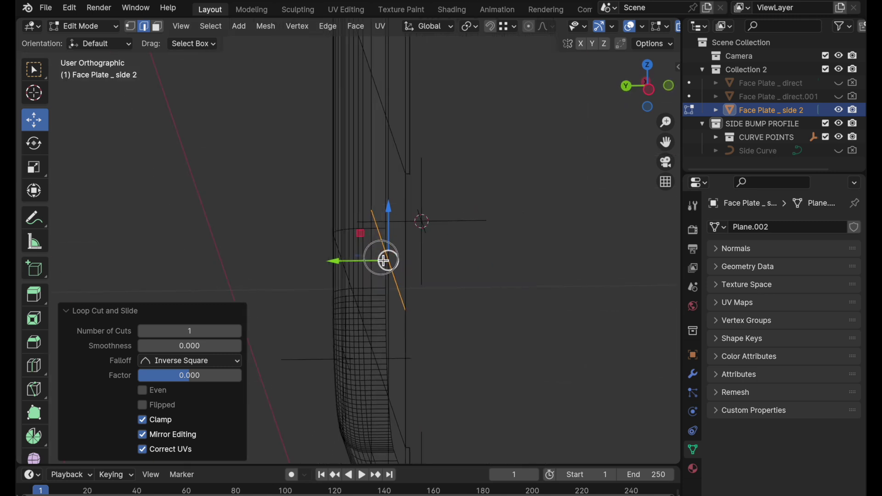
{"action": "left_click_drag", "start_coordinate": [339, 260], "coordinate": [281, 261]}
{"action": "left_click", "coordinate": [649, 87]}
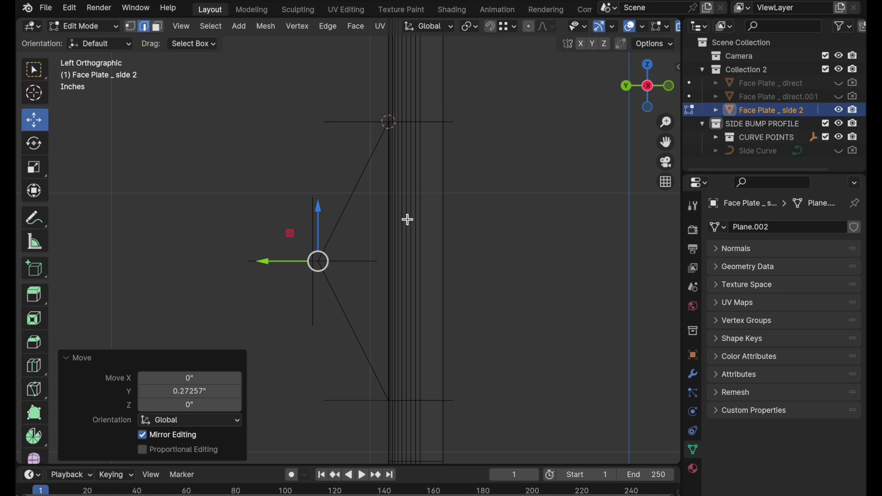
{"action": "scroll", "coordinate": [341, 250], "scroll_direction": "up", "scroll_amount": 3}
{"action": "left_click_drag", "start_coordinate": [278, 253], "coordinate": [271, 248]}
{"action": "scroll", "coordinate": [354, 214], "scroll_direction": "down", "scroll_amount": 1}
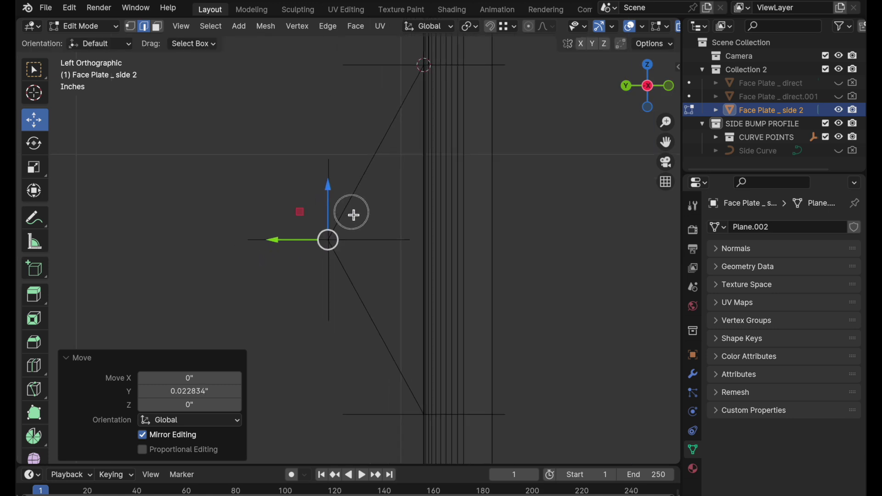
{"action": "middle_click_drag", "start_coordinate": [353, 215], "coordinate": [439, 281]}
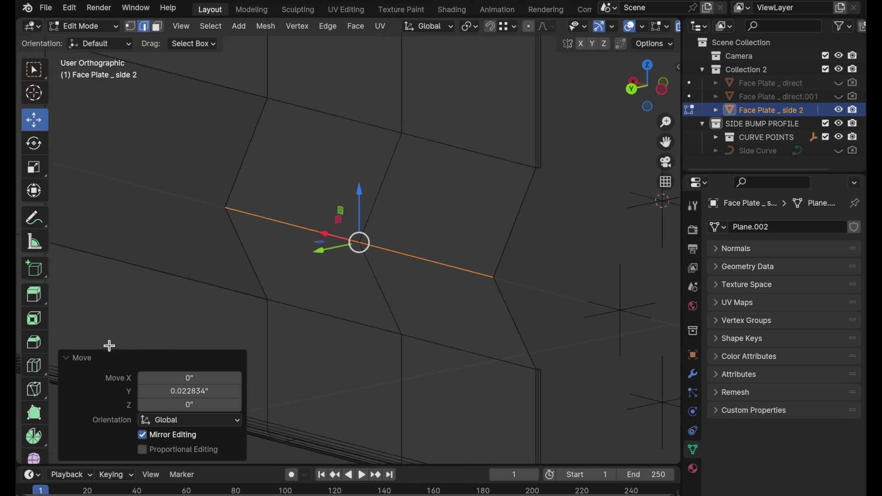
Bevel the loop to 0.561" width with shape 0.5, then raise segments from 12 to 24
{"action": "left_click", "coordinate": [34, 342]}
{"action": "left_click", "coordinate": [152, 46]}
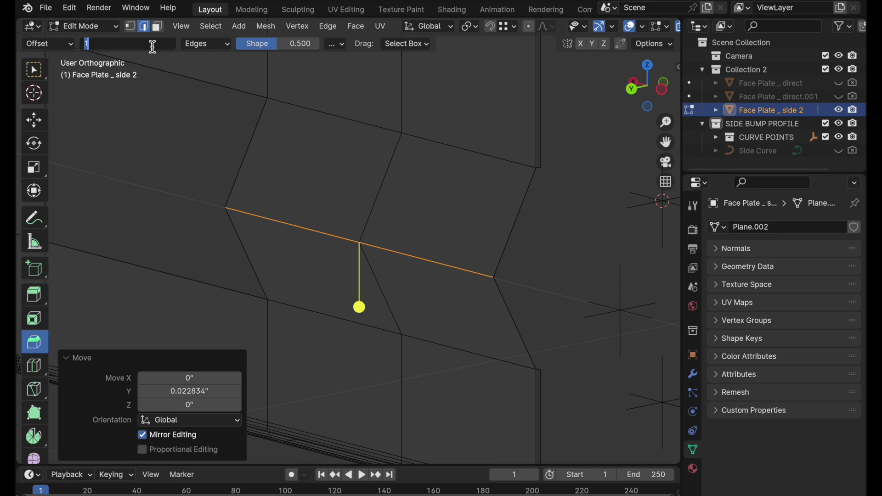
{"action": "key", "text": "Tab"}
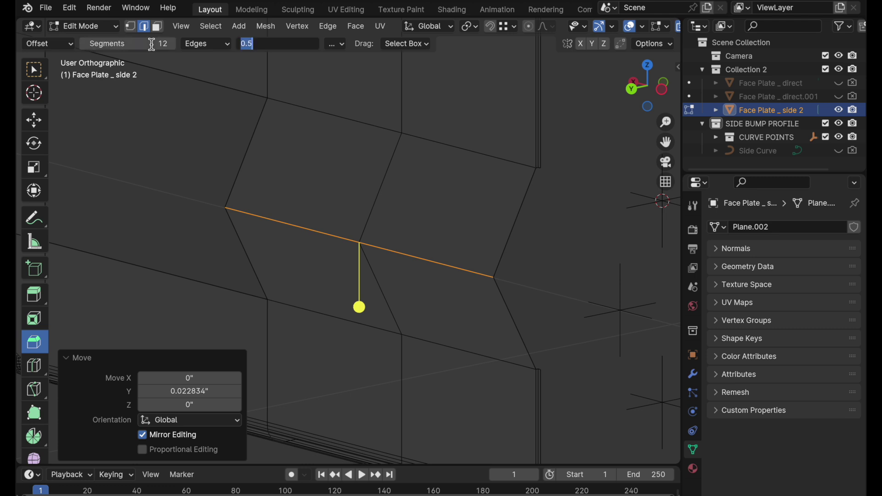
{"action": "key", "text": "Return"}
{"action": "left_click_drag", "start_coordinate": [360, 307], "coordinate": [338, 349]}
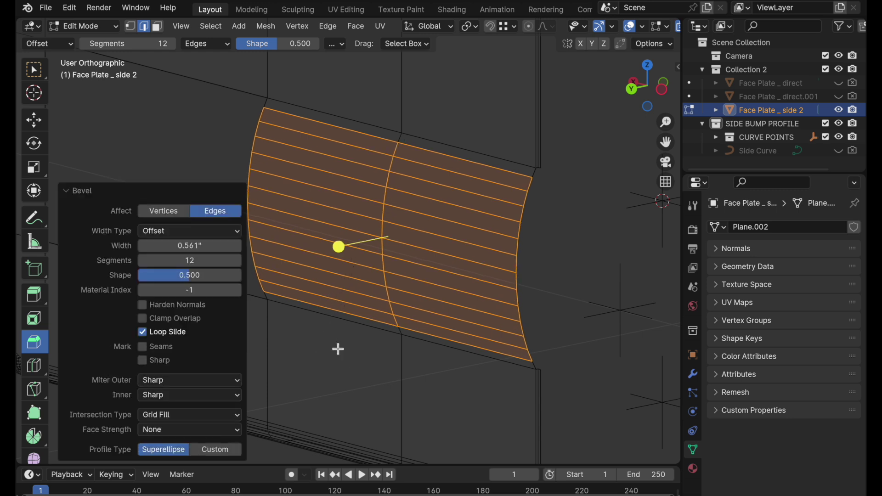
{"action": "left_click", "coordinate": [208, 263]}
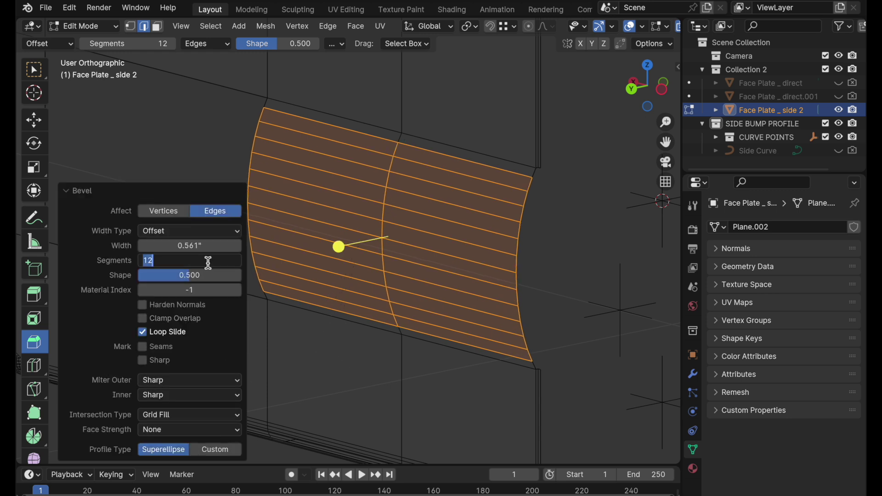
{"action": "type", "text": "24"}
{"action": "key", "text": "Return"}
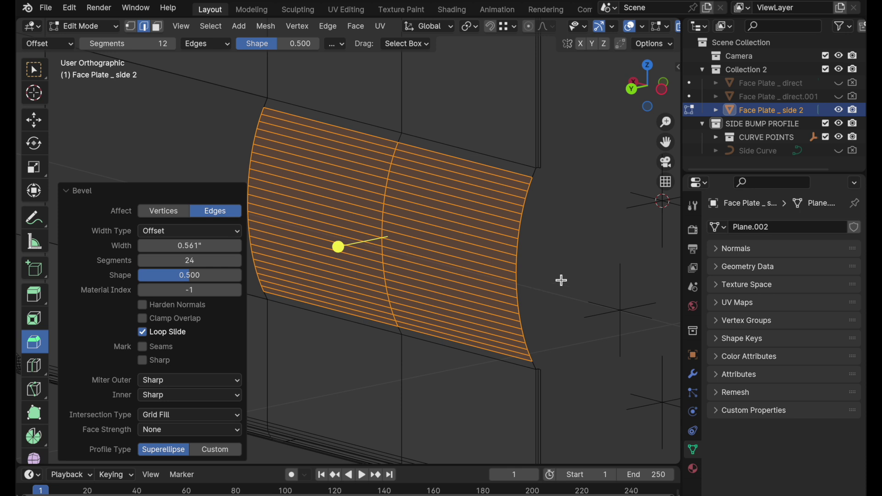
{"action": "left_click", "coordinate": [578, 271]}
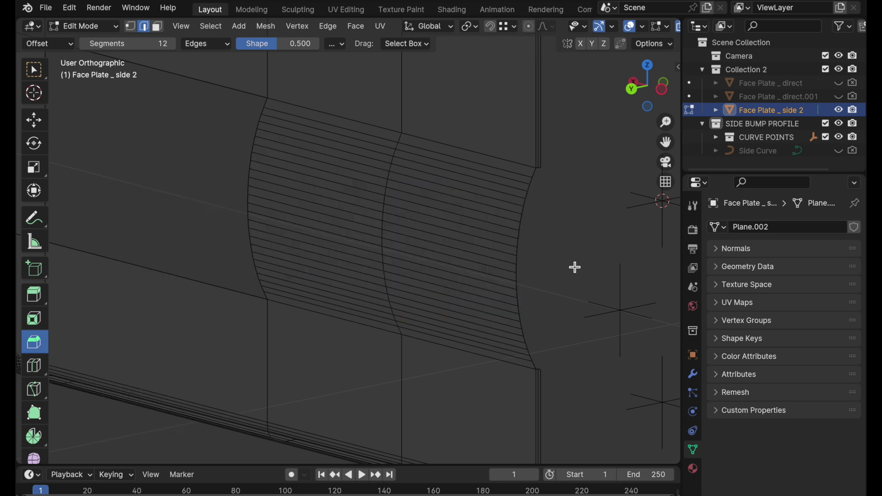
Snap the 3D cursor to the strip's left-end vertex and box-select the edges along that end
{"action": "left_click", "coordinate": [633, 88]}
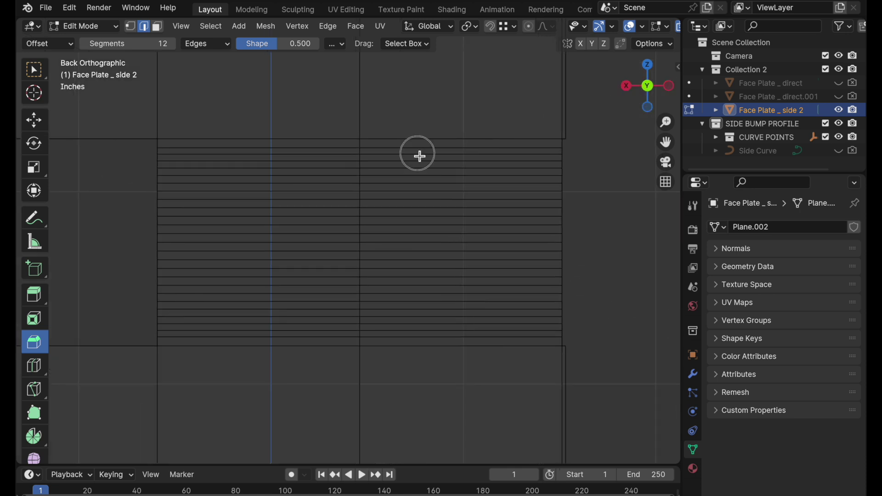
{"action": "left_click", "coordinate": [130, 26]}
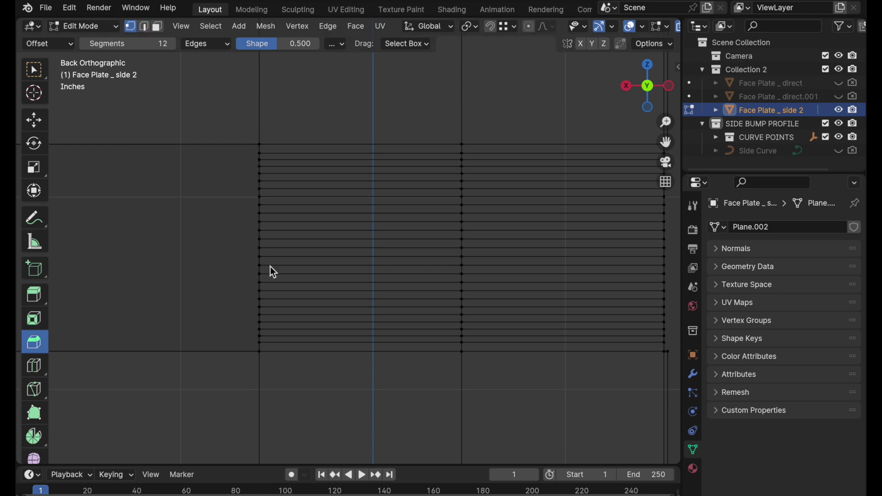
{"action": "scroll", "coordinate": [264, 248], "scroll_direction": "up", "scroll_amount": 2}
{"action": "left_click", "coordinate": [260, 248]}
{"action": "key", "text": "shift+s"}
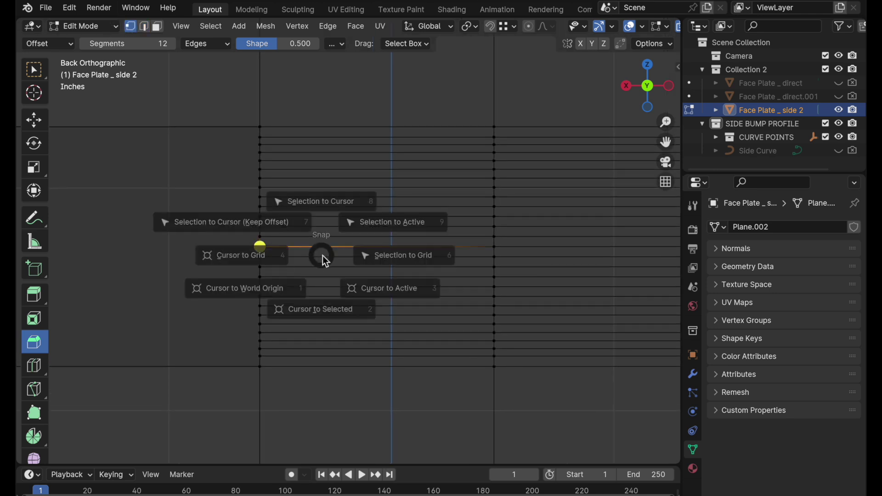
{"action": "left_click", "coordinate": [324, 331]}
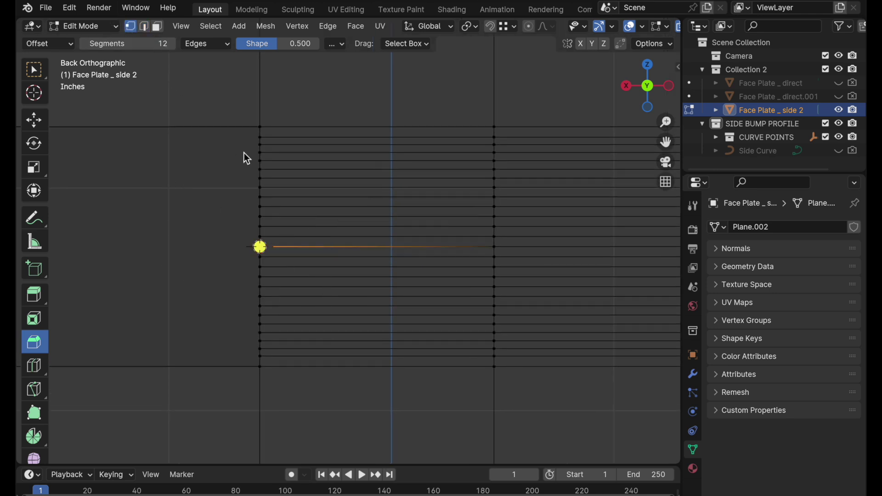
{"action": "key", "text": "2"}
{"action": "left_click_drag", "start_coordinate": [241, 108], "coordinate": [276, 248]}
Spin the strip's end edges around the 3D cursor with Y as the spin axis
{"action": "left_click", "coordinate": [34, 437]}
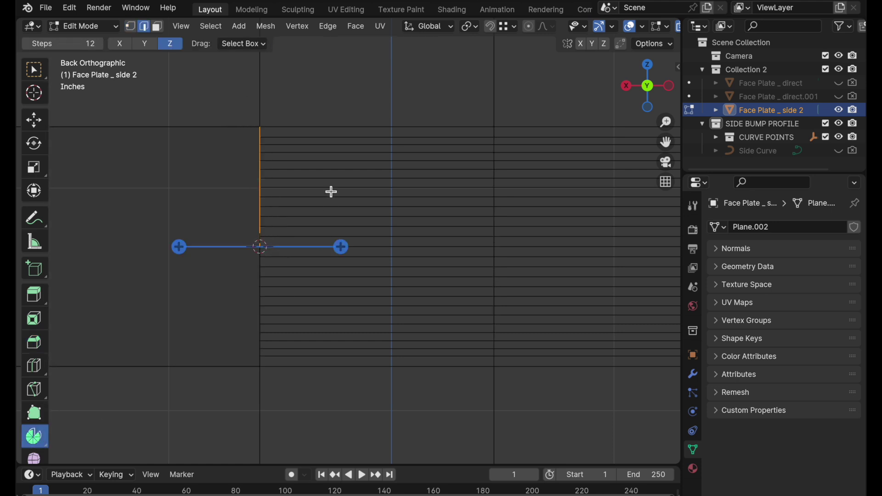
{"action": "left_click", "coordinate": [679, 67]}
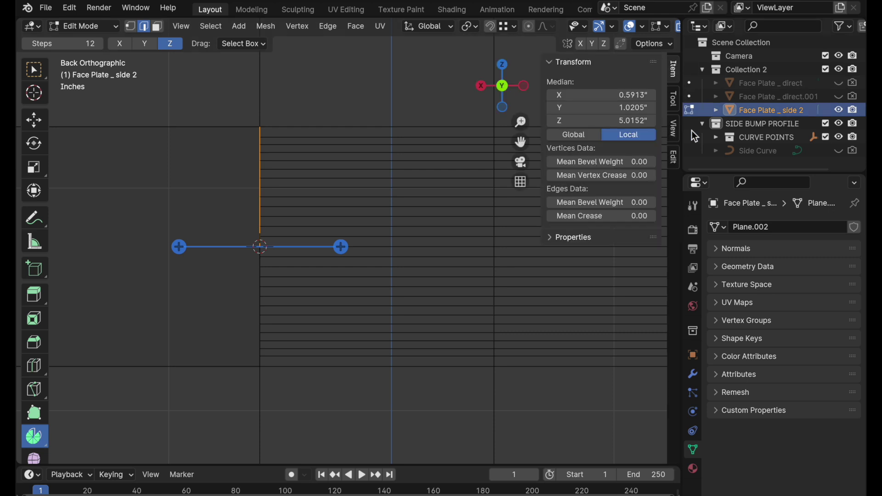
{"action": "left_click", "coordinate": [625, 130]}
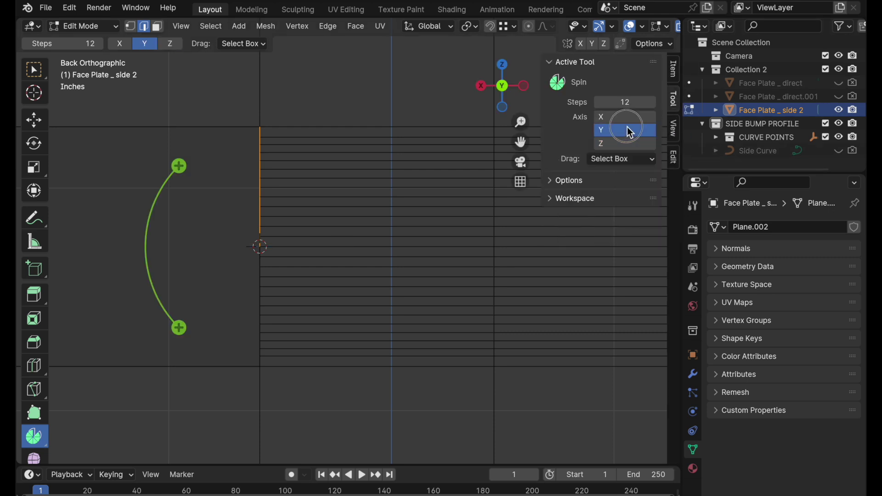
{"action": "left_click_drag", "start_coordinate": [205, 171], "coordinate": [354, 310]}
Set the spin to -180° with 40 steps, forming a dense half-disc end cap
{"action": "left_click", "coordinate": [224, 341]}
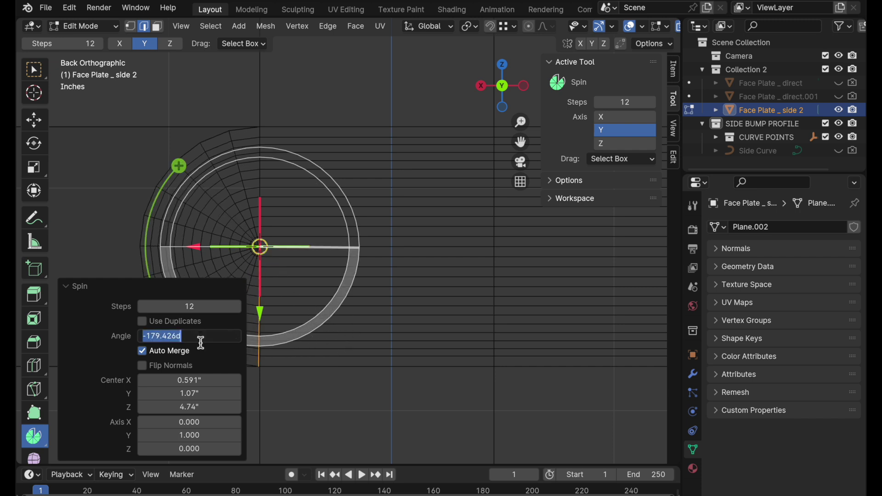
{"action": "key", "text": "BackSpace"}
{"action": "type", "text": "-180"}
{"action": "key", "text": "Return"}
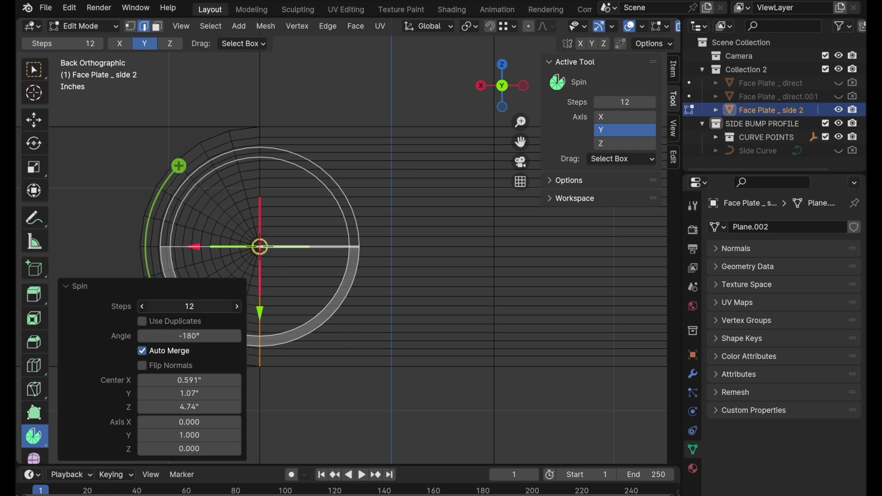
{"action": "left_click", "coordinate": [206, 309]}
{"action": "type", "text": "40"}
{"action": "key", "text": "Return"}
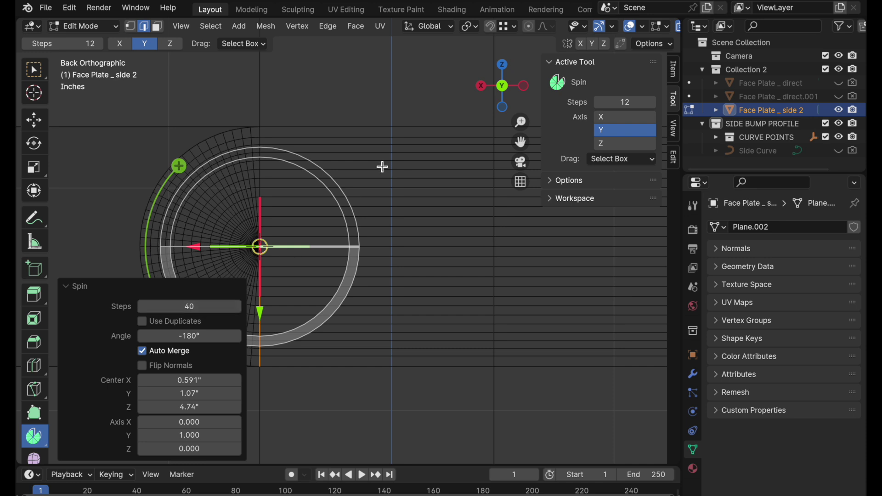
{"action": "middle_click_drag", "start_coordinate": [381, 166], "coordinate": [473, 179], "text": "shift"}
Zoom out and orbit into a User Orthographic view to inspect the capsule-shaped bump
{"action": "left_click", "coordinate": [34, 120]}
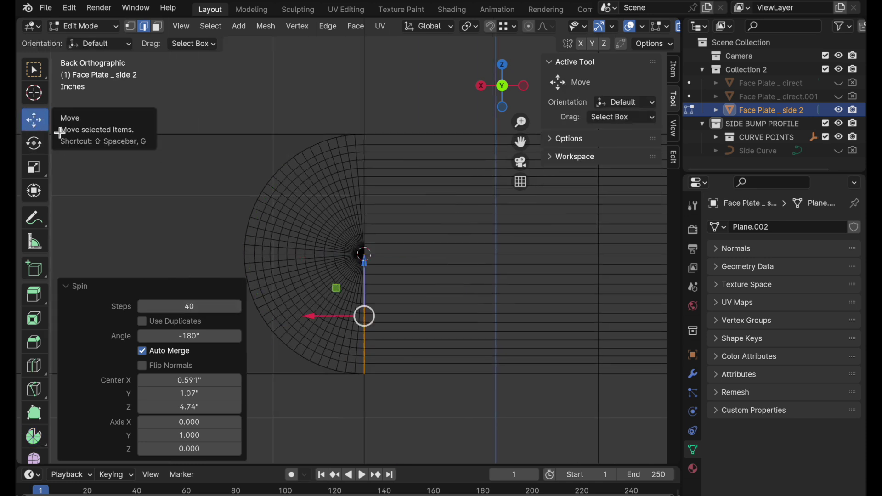
{"action": "scroll", "coordinate": [320, 258], "scroll_direction": "down", "scroll_amount": 2}
{"action": "middle_click_drag", "start_coordinate": [319, 258], "coordinate": [384, 339]}
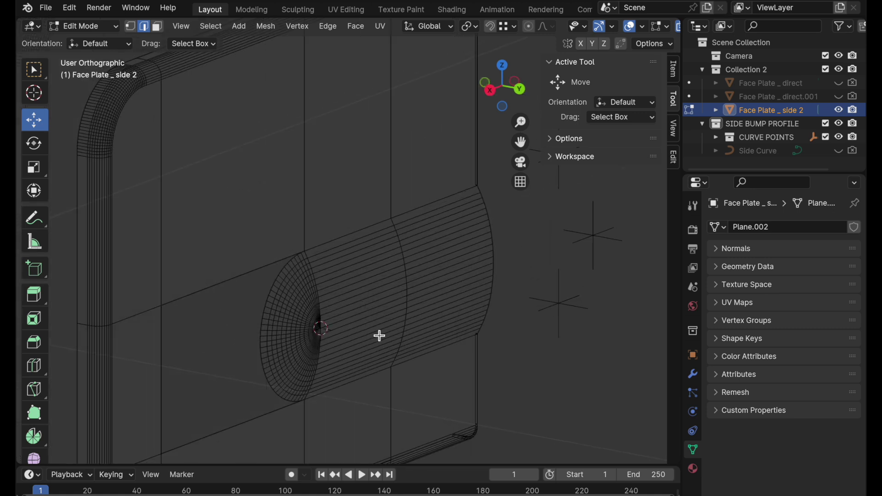